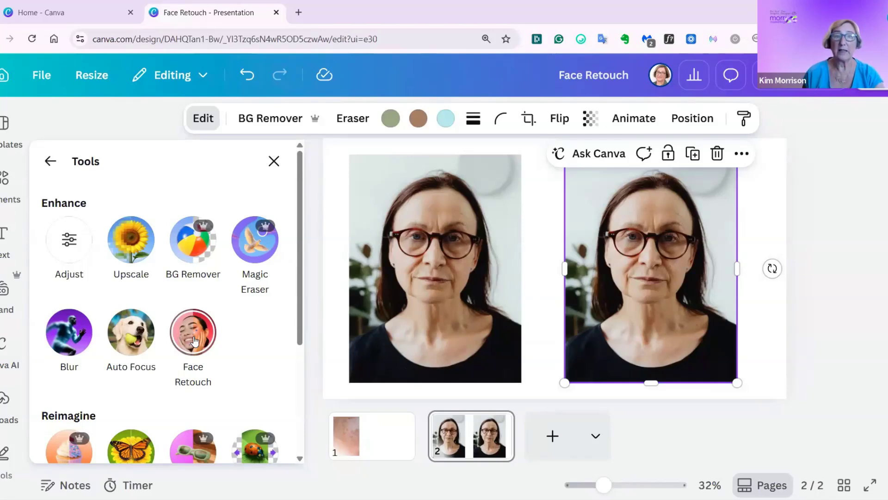
Apply Face Retouch to the right-hand portrait on page 2 with Smooth skin at 100 and compare it with the original.
{"action": "left_click", "coordinate": [194, 341]}
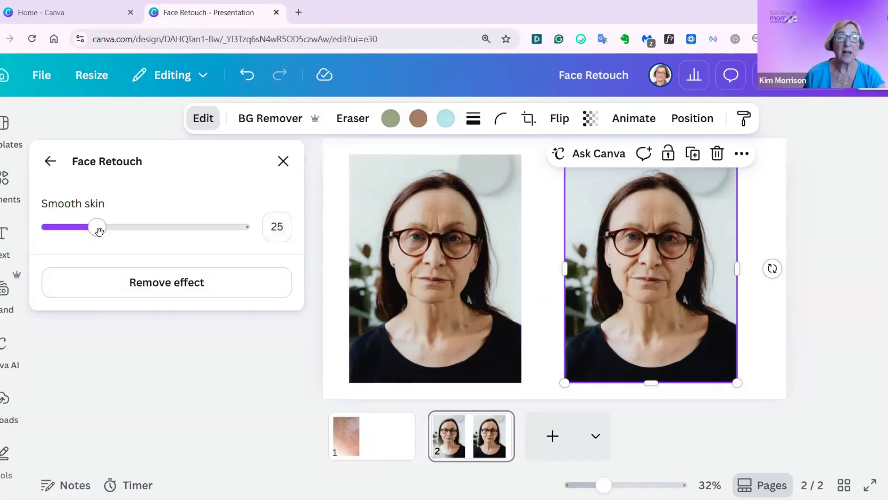
{"action": "left_click_drag", "start_coordinate": [99, 232], "coordinate": [285, 234]}
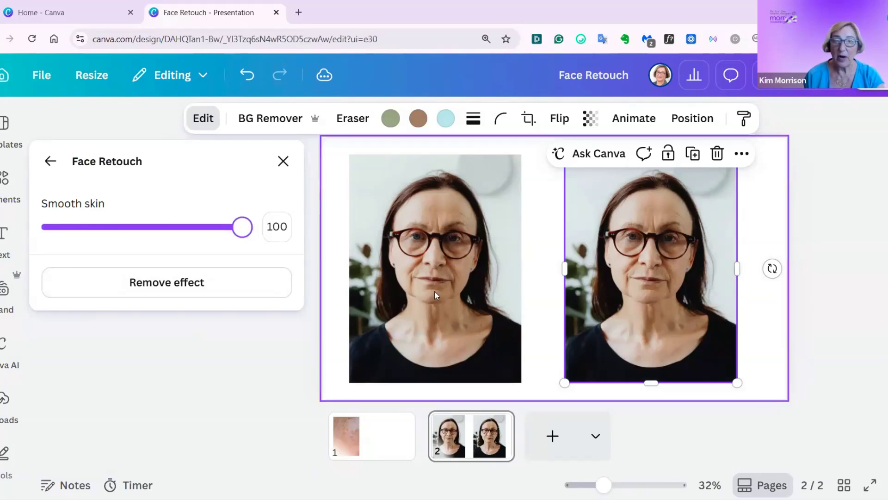
{"action": "left_click_drag", "start_coordinate": [603, 485], "coordinate": [613, 485]}
{"action": "left_click", "coordinate": [463, 274]}
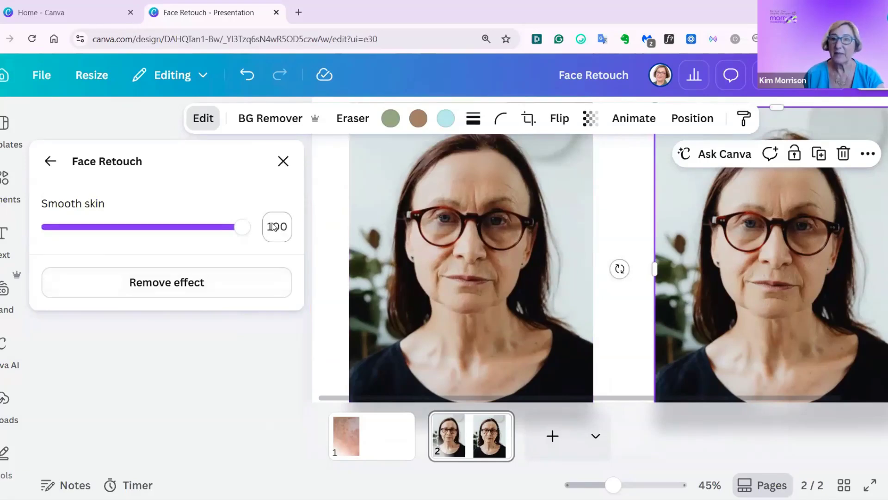
{"action": "left_click", "coordinate": [282, 161]}
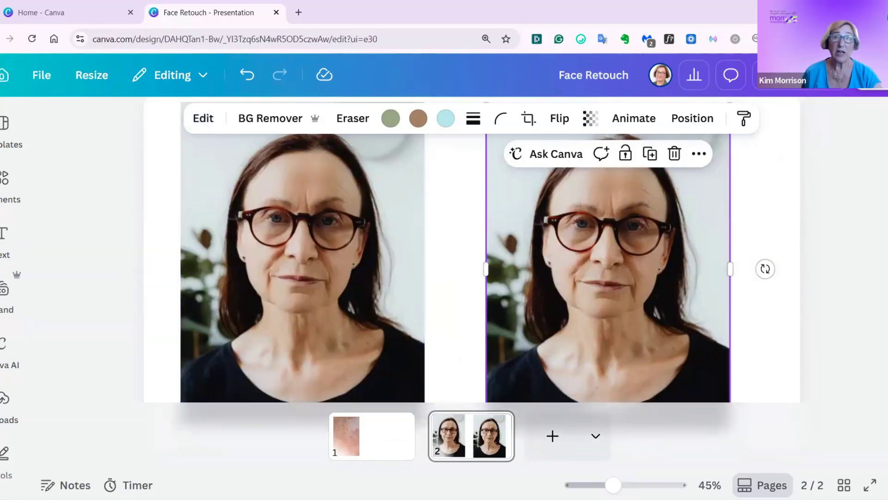
Try to apply Face Retouch to the skin close-up on page 1.
{"action": "left_click", "coordinate": [344, 442]}
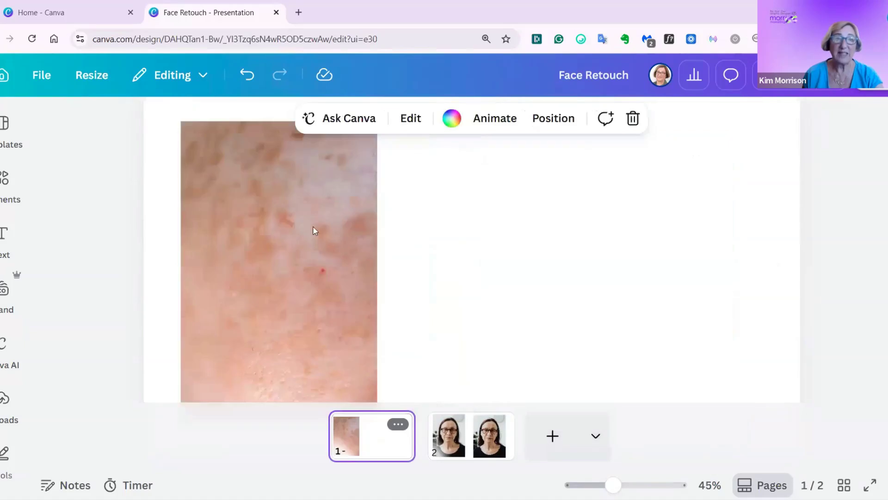
{"action": "left_click", "coordinate": [282, 278]}
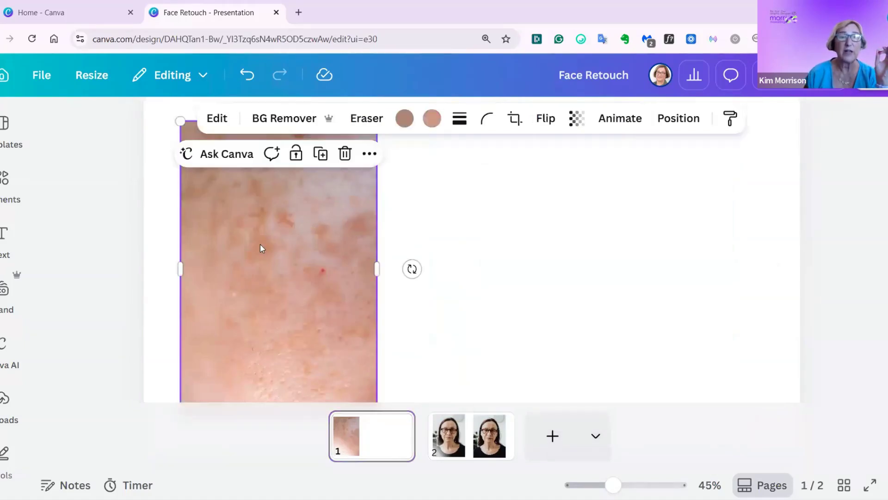
{"action": "left_click", "coordinate": [219, 119]}
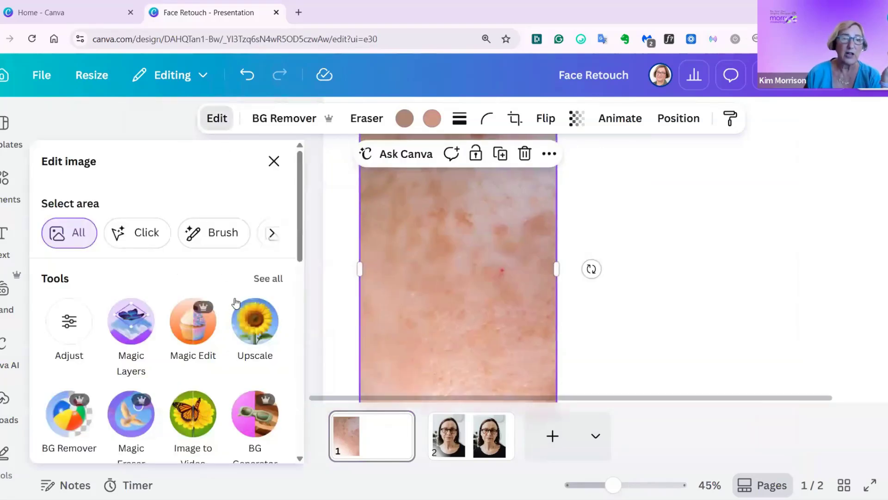
{"action": "left_click", "coordinate": [271, 287]}
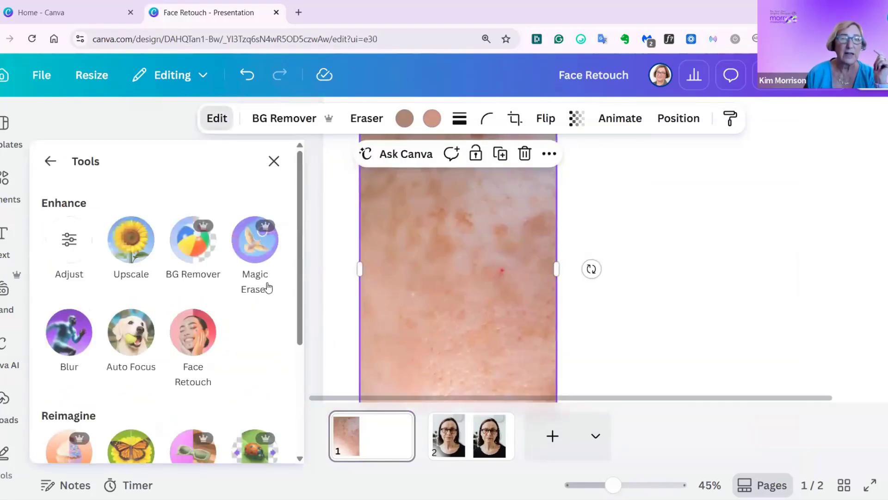
{"action": "left_click", "coordinate": [198, 343]}
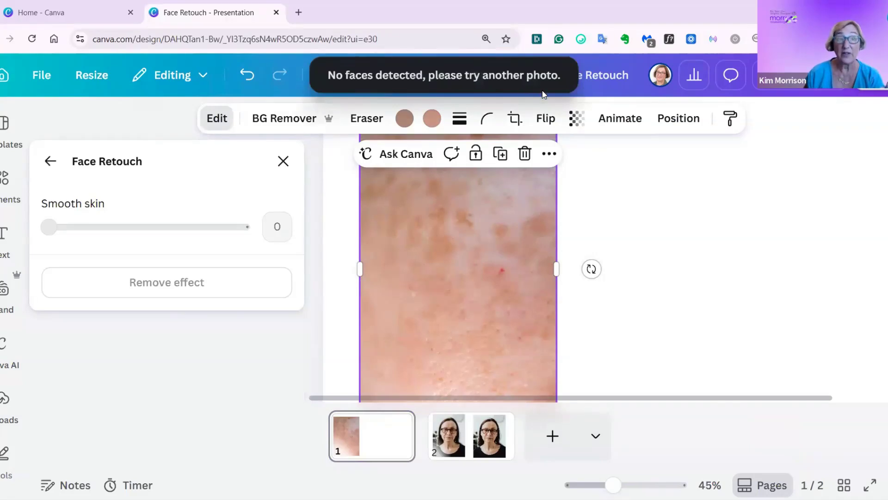
{"action": "left_click", "coordinate": [283, 162]}
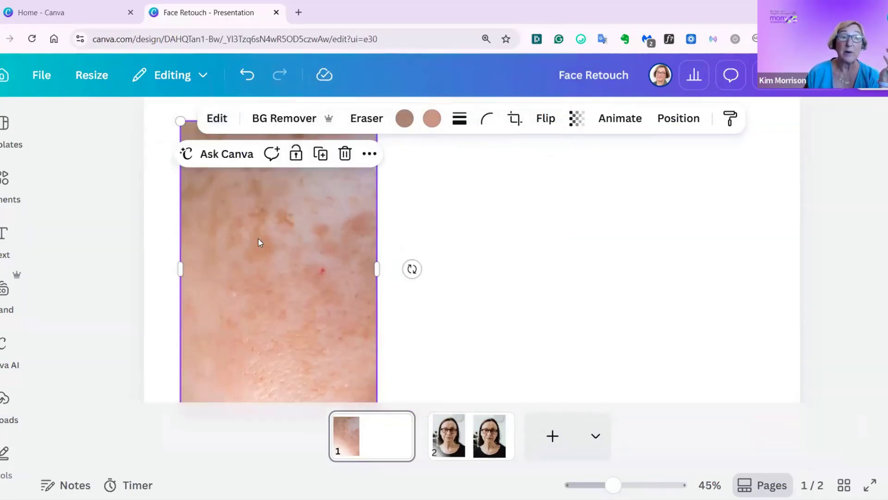
Try to upscale the right-hand portrait on page 2.
{"action": "left_click", "coordinate": [463, 453]}
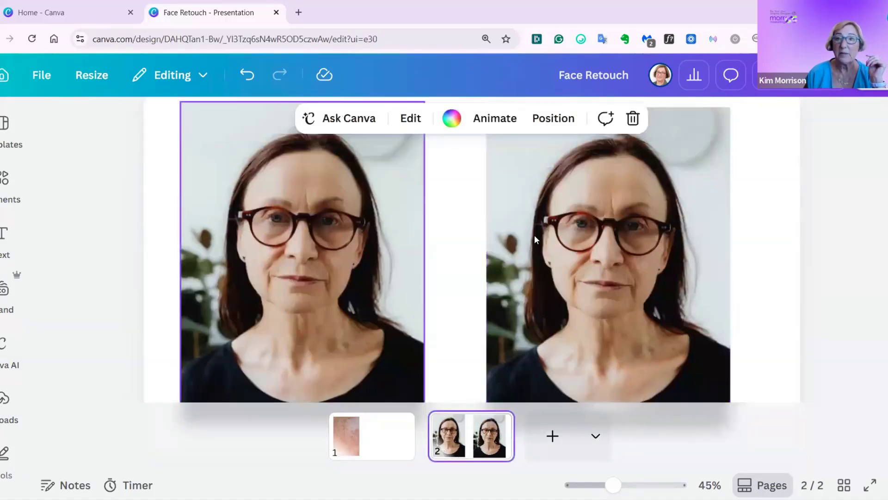
{"action": "left_click", "coordinate": [623, 265]}
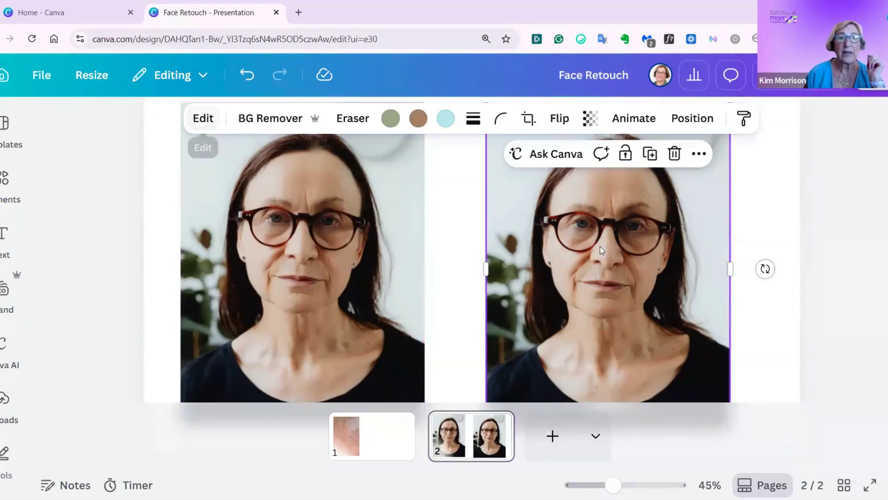
{"action": "left_click", "coordinate": [204, 118]}
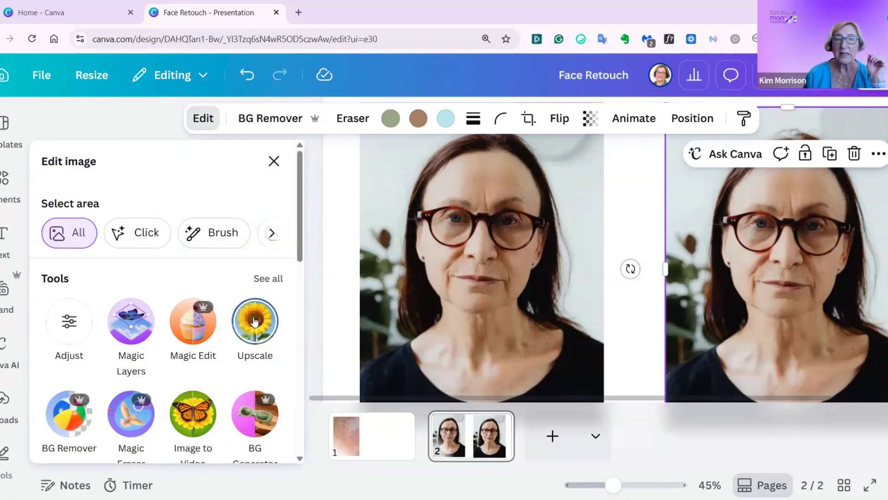
{"action": "left_click", "coordinate": [254, 320]}
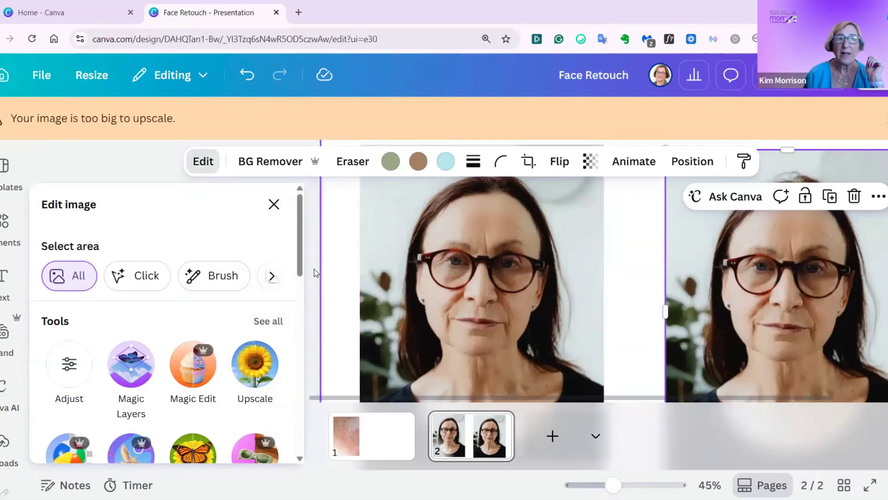
{"action": "left_click", "coordinate": [274, 203]}
Shrink the right-hand portrait on page 2 proportionally.
{"action": "scroll", "coordinate": [692, 343], "scroll_direction": "down", "scroll_amount": 3}
{"action": "mouse_move", "coordinate": [730, 361]}
{"action": "left_mouse_down"}
{"action": "mouse_move", "coordinate": [674, 292]}
{"action": "mouse_move", "coordinate": [718, 331]}
{"action": "mouse_move", "coordinate": [719, 359]}
{"action": "left_mouse_up"}
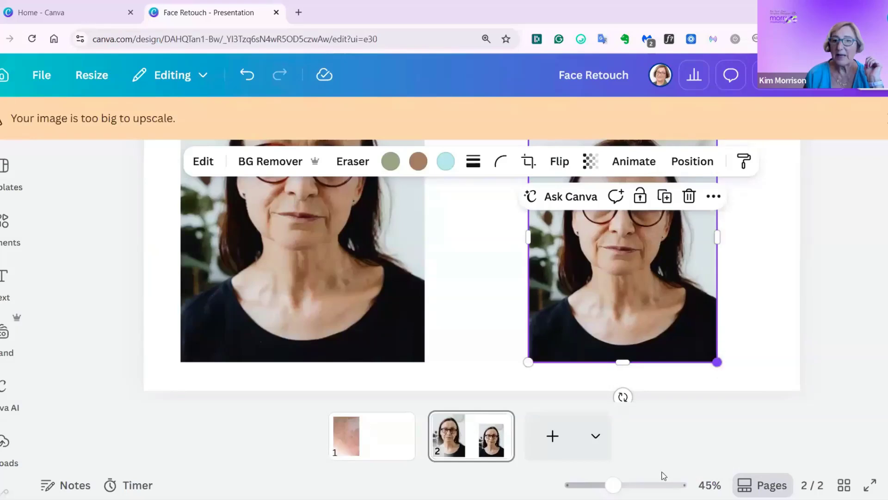
{"action": "scroll", "coordinate": [608, 444], "scroll_direction": "down", "scroll_amount": 3}
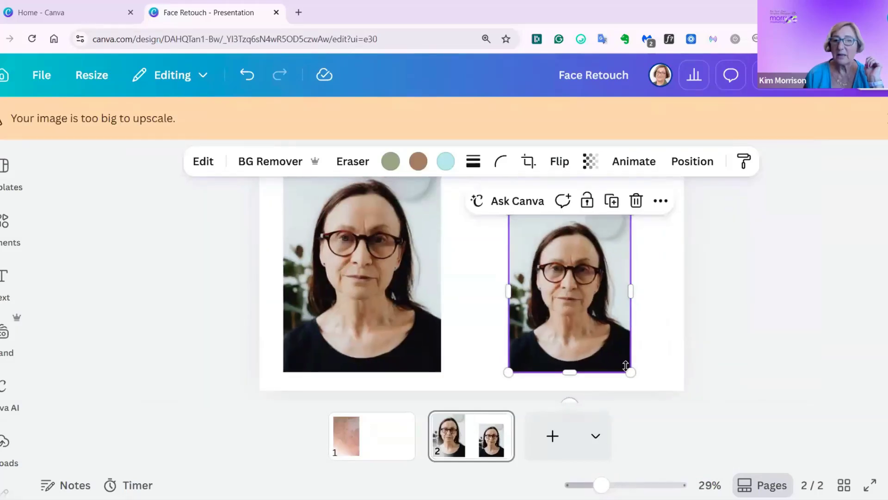
{"action": "left_click", "coordinate": [203, 161]}
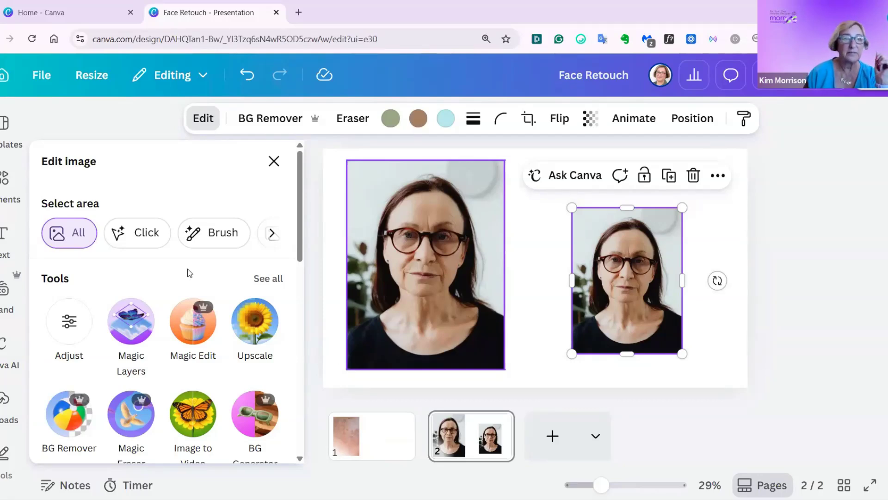
{"action": "scroll", "coordinate": [189, 272], "scroll_direction": "down", "scroll_amount": 2}
{"action": "scroll", "coordinate": [157, 301], "scroll_direction": "up", "scroll_amount": 2}
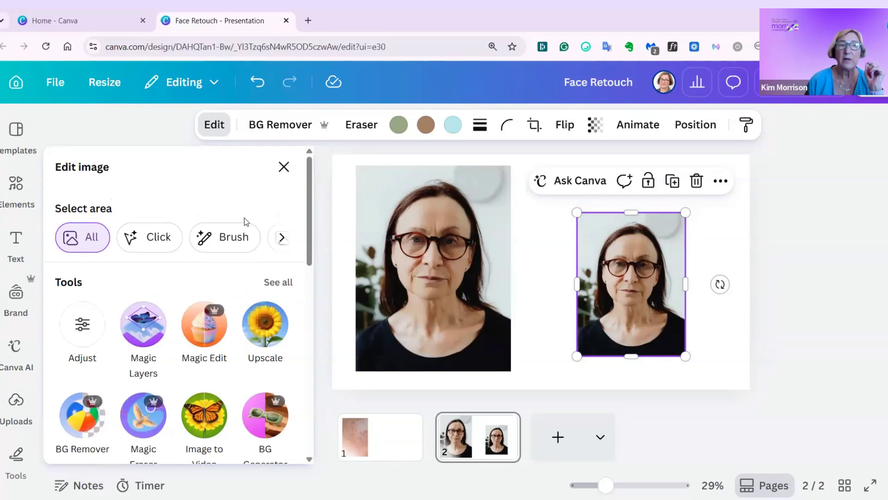
{"action": "left_click", "coordinate": [283, 167]}
Search the Canva apps for "face" and enlarge the right-hand portrait on page 2.
{"action": "scroll", "coordinate": [5, 337], "scroll_direction": "down", "scroll_amount": 2}
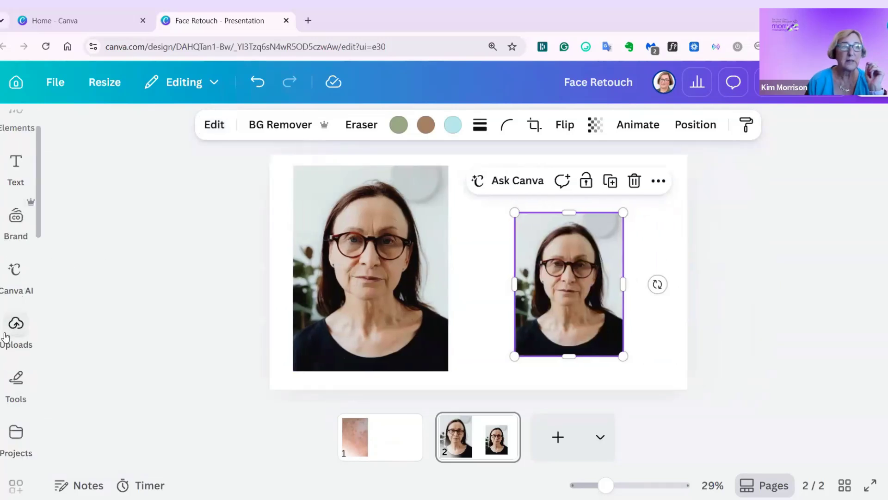
{"action": "scroll", "coordinate": [6, 336], "scroll_direction": "down", "scroll_amount": 3}
{"action": "left_click", "coordinate": [16, 321]}
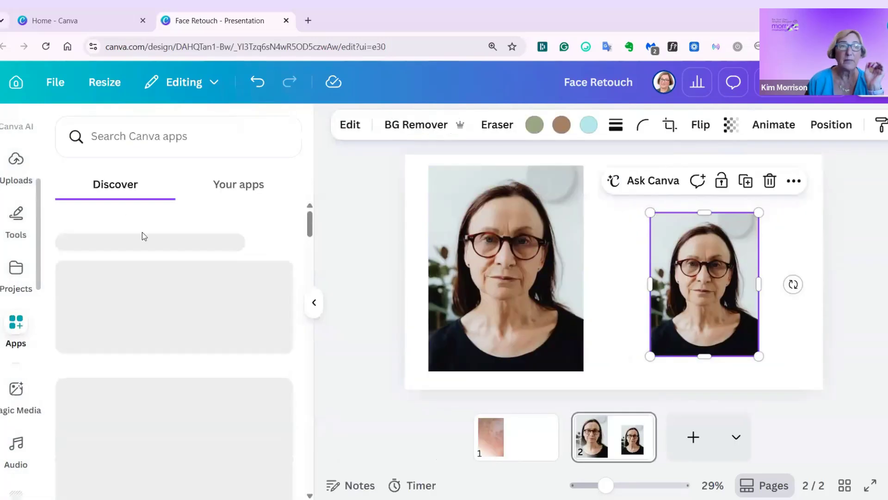
{"action": "left_click", "coordinate": [108, 145]}
{"action": "type", "text": "f"}
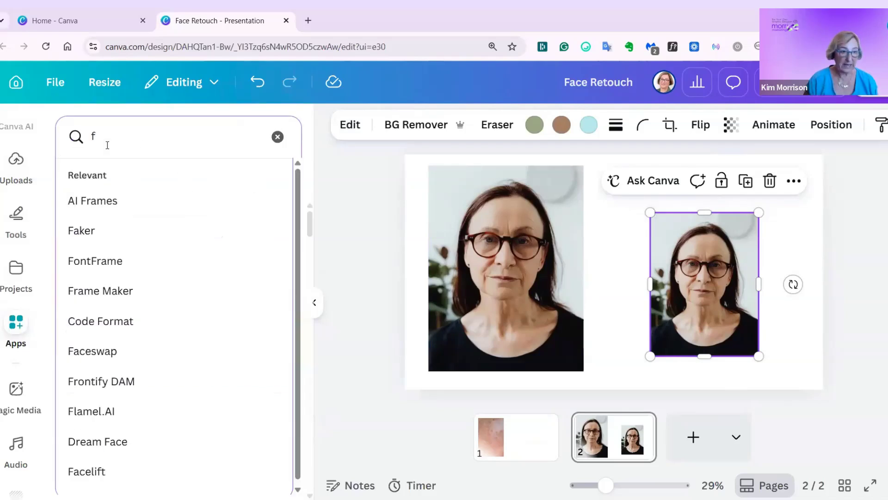
{"action": "type", "text": "ace"}
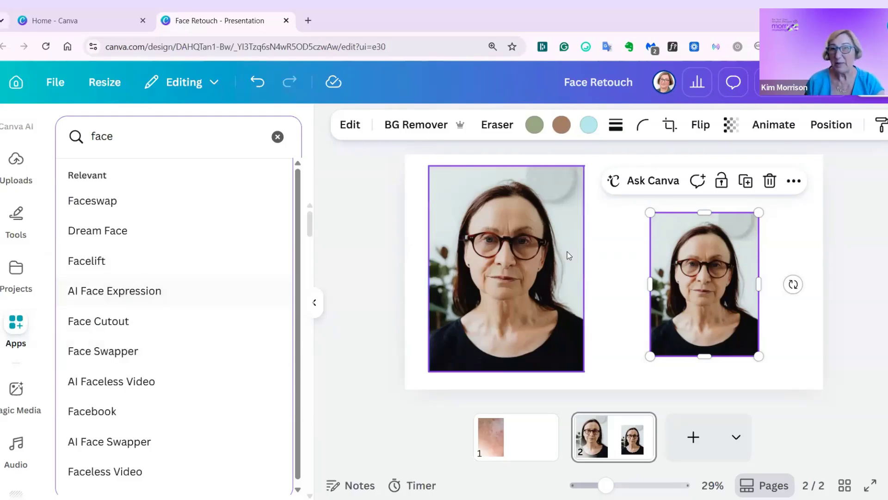
{"action": "left_click_drag", "start_coordinate": [646, 208], "coordinate": [624, 177]}
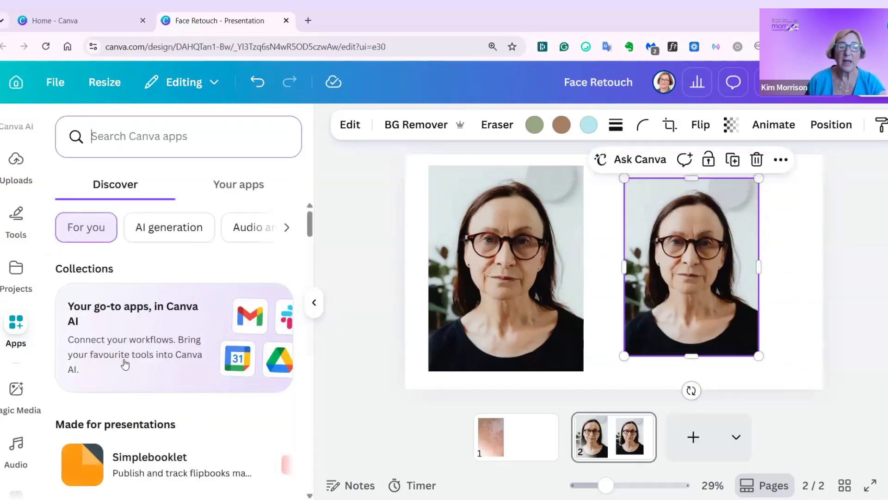
Find the AI Face Expression app, read its description and permissions, and open it in the design.
{"action": "scroll", "coordinate": [139, 242], "scroll_direction": "down", "scroll_amount": 2}
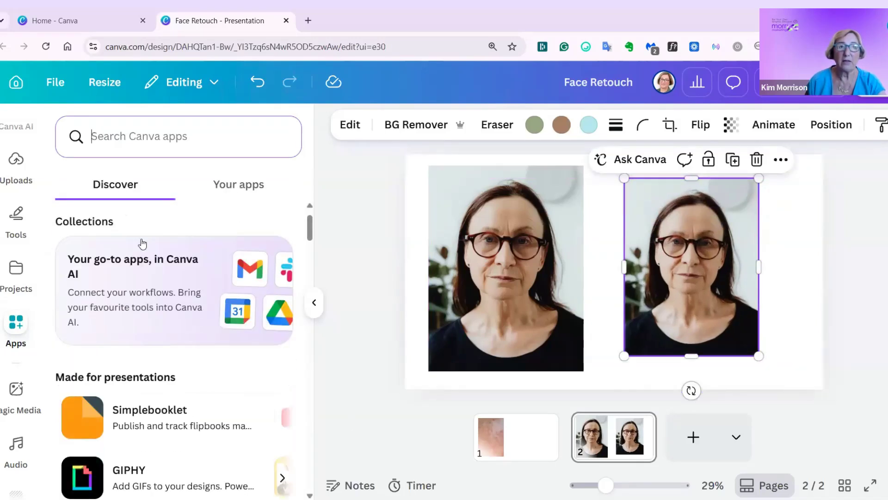
{"action": "left_click", "coordinate": [120, 143]}
{"action": "type", "text": "f"}
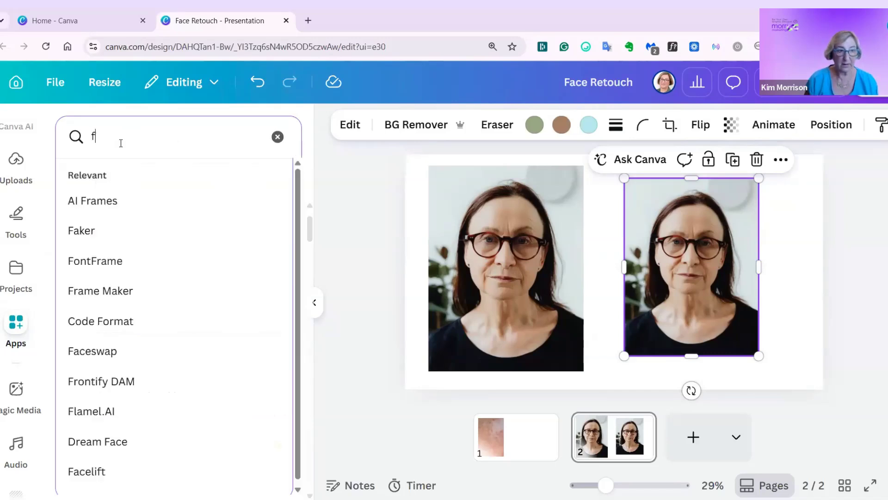
{"action": "left_click", "coordinate": [203, 271]}
{"action": "scroll", "coordinate": [203, 270], "scroll_direction": "down", "scroll_amount": 1}
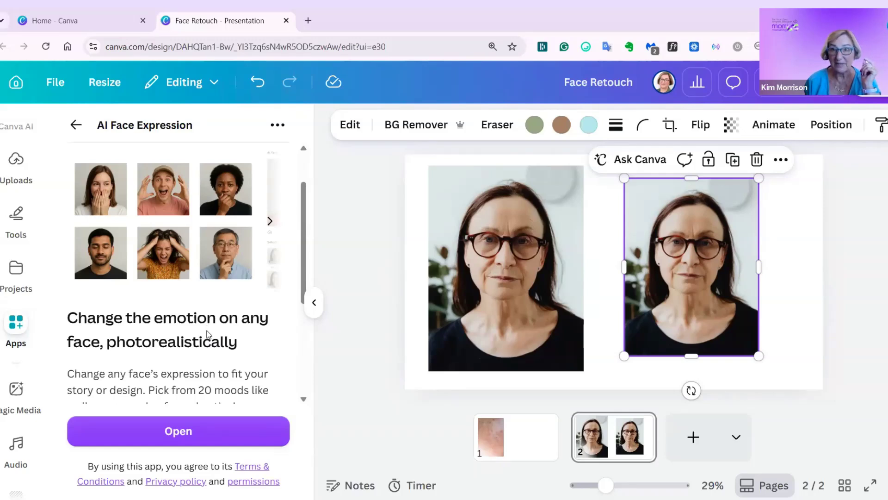
{"action": "scroll", "coordinate": [208, 334], "scroll_direction": "down", "scroll_amount": 1}
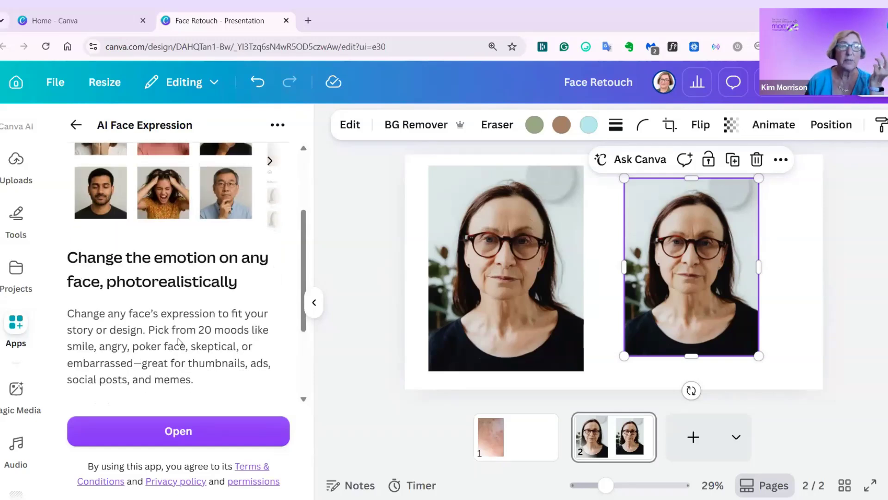
{"action": "scroll", "coordinate": [179, 342], "scroll_direction": "down", "scroll_amount": 1}
{"action": "scroll", "coordinate": [180, 343], "scroll_direction": "down", "scroll_amount": 1}
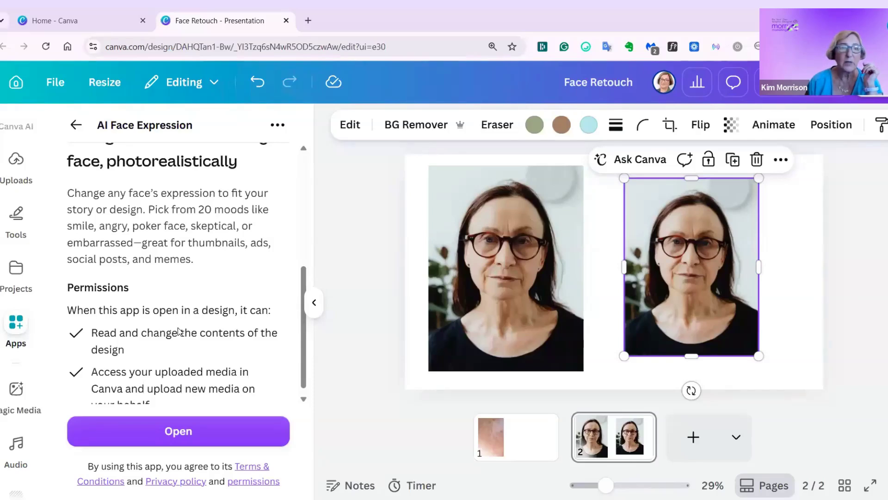
{"action": "scroll", "coordinate": [179, 393], "scroll_direction": "down", "scroll_amount": 1}
{"action": "left_click", "coordinate": [178, 430]}
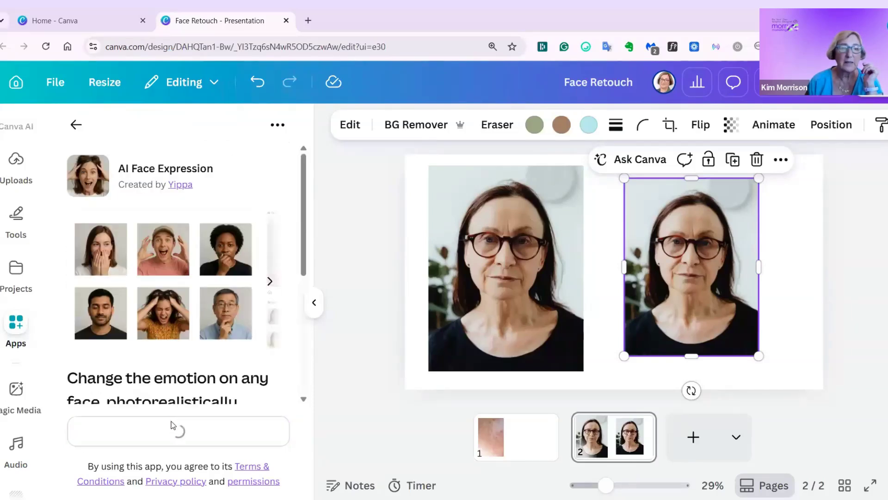
Load the right-hand portrait into AI Face Expression as the design image and look through the available expressions.
{"action": "left_click", "coordinate": [366, 304]}
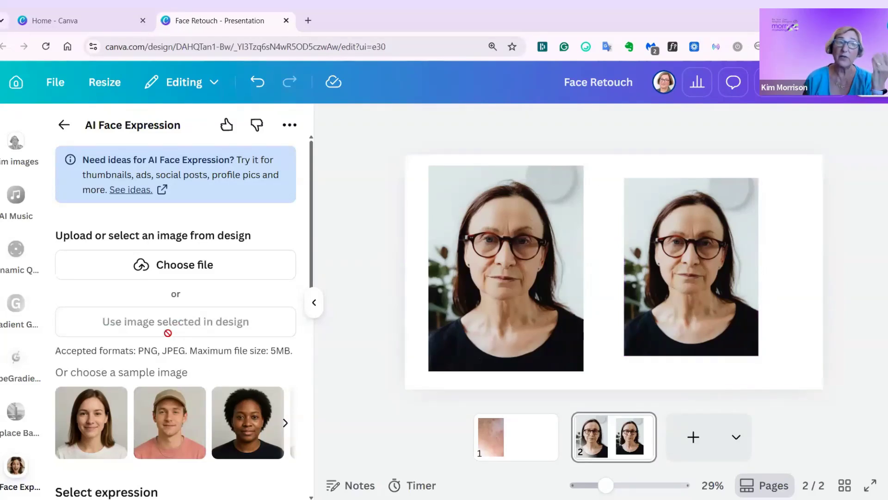
{"action": "scroll", "coordinate": [166, 325], "scroll_direction": "down", "scroll_amount": 3}
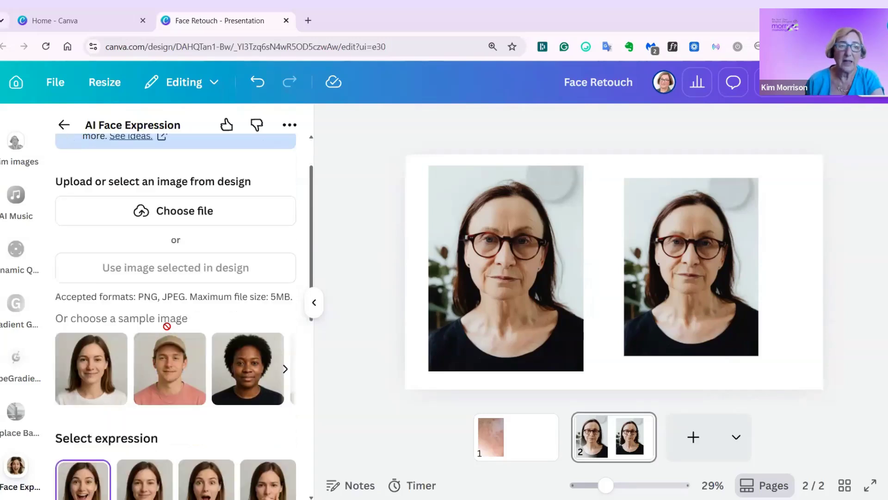
{"action": "left_click", "coordinate": [685, 288]}
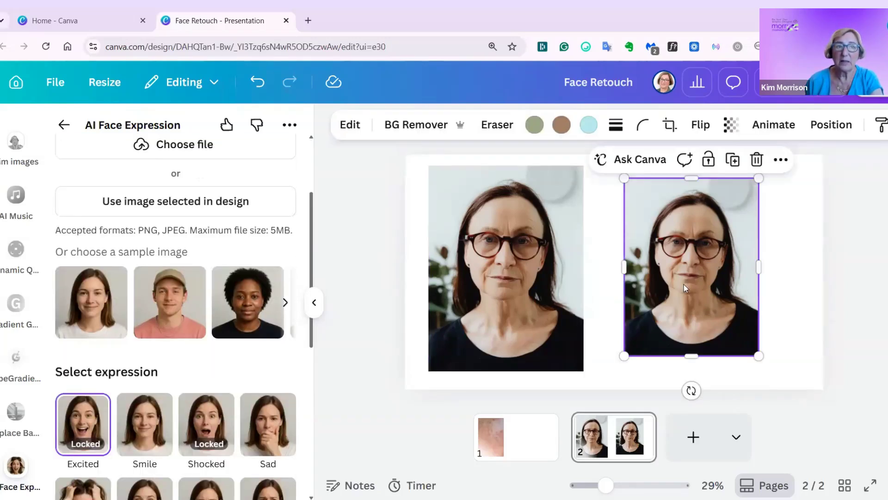
{"action": "left_click", "coordinate": [231, 201]}
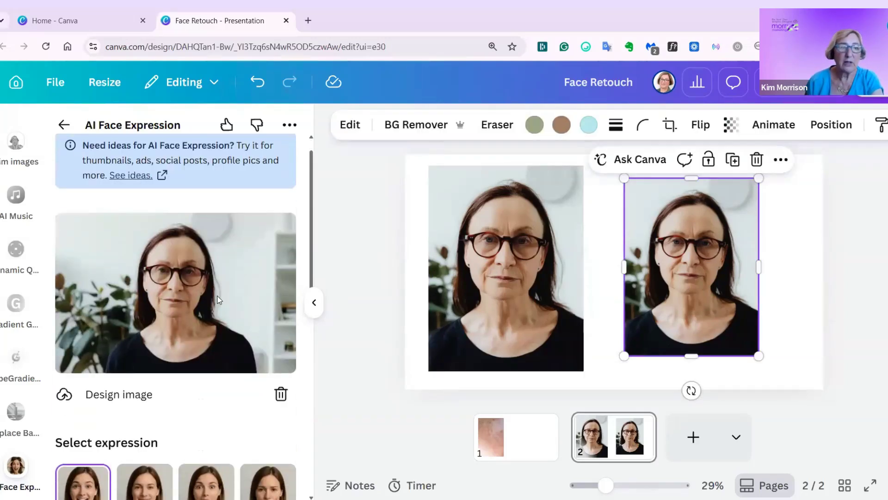
{"action": "scroll", "coordinate": [185, 296], "scroll_direction": "down", "scroll_amount": 5}
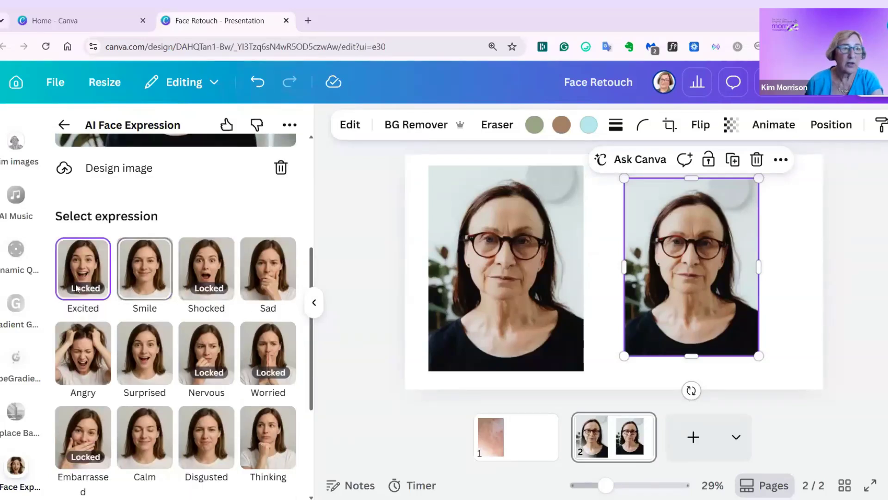
{"action": "scroll", "coordinate": [150, 296], "scroll_direction": "down", "scroll_amount": 4}
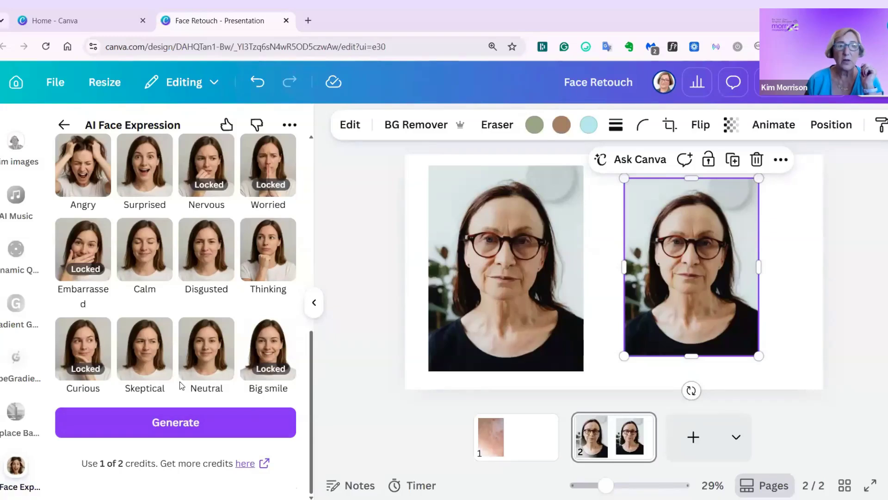
Choose the Smile expression and generate the tweaked version of the loaded portrait.
{"action": "scroll", "coordinate": [180, 384], "scroll_direction": "up", "scroll_amount": 3}
{"action": "scroll", "coordinate": [180, 383], "scroll_direction": "up", "scroll_amount": 2}
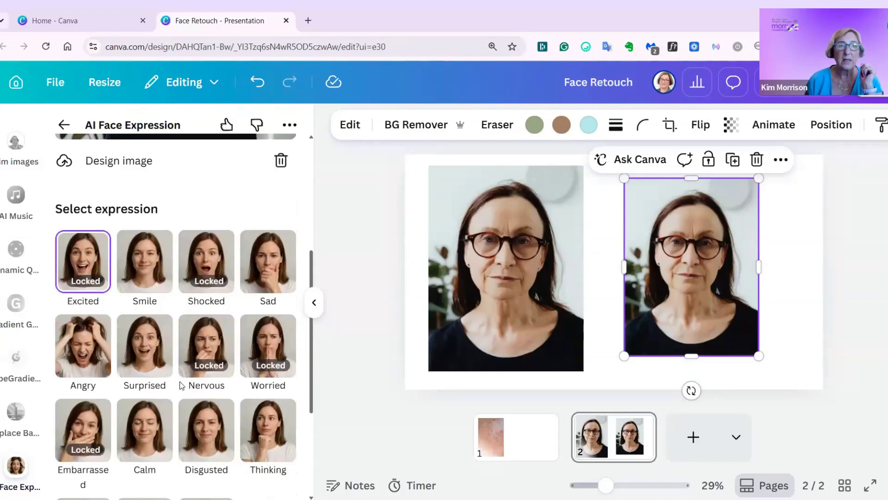
{"action": "left_click", "coordinate": [149, 265]}
{"action": "scroll", "coordinate": [159, 416], "scroll_direction": "down", "scroll_amount": 4}
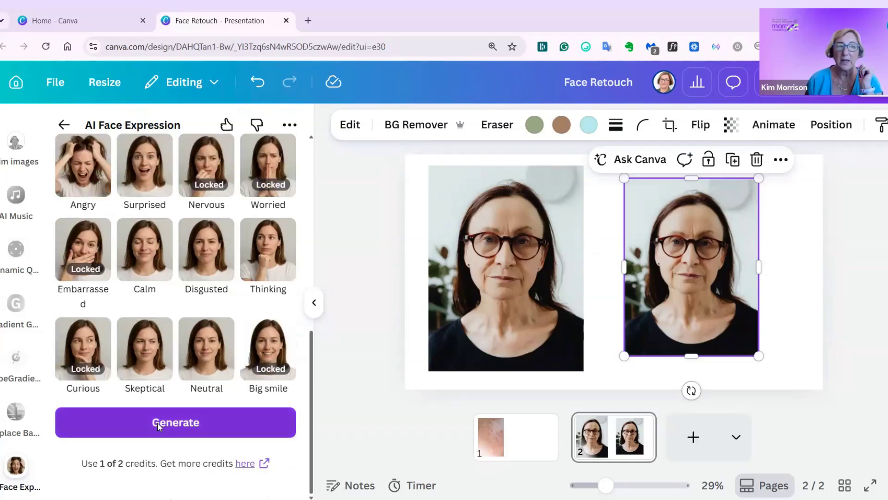
{"action": "left_click", "coordinate": [159, 426]}
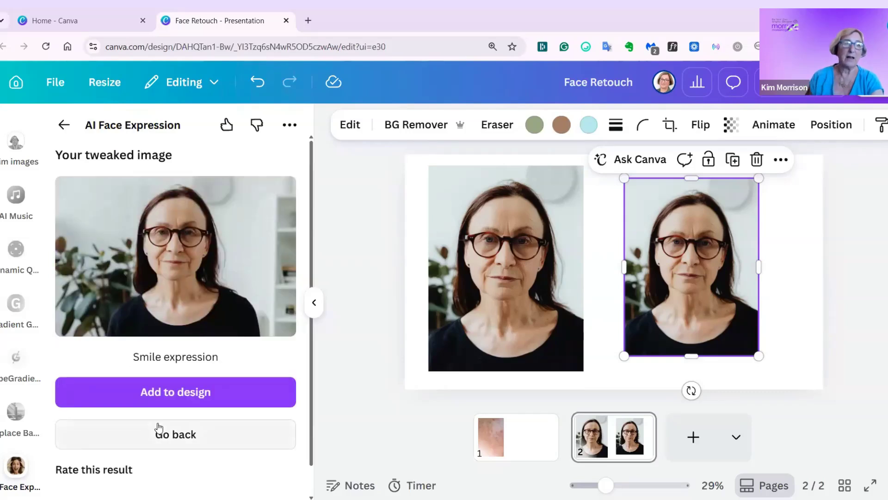
Add the generated smile image to page 2 and fit it over the right-hand portrait, cropped narrower and about as tall as the left-hand portrait.
{"action": "scroll", "coordinate": [205, 267], "scroll_direction": "down", "scroll_amount": 1}
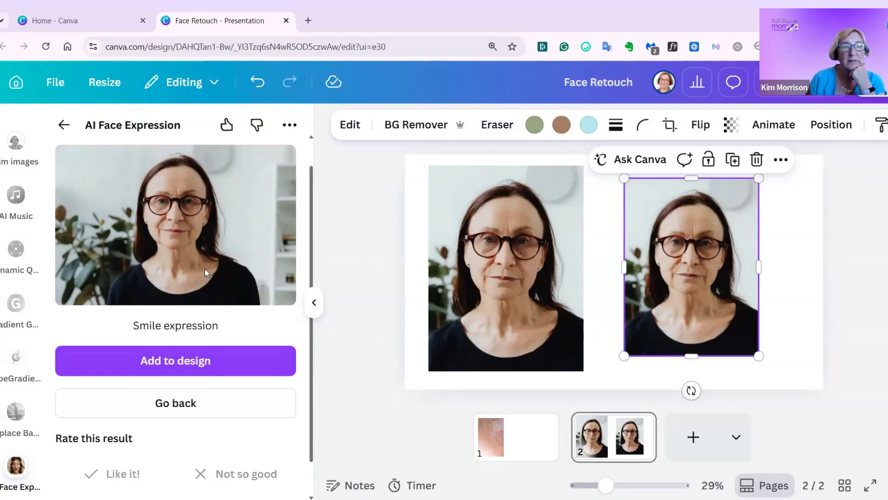
{"action": "left_click", "coordinate": [156, 360]}
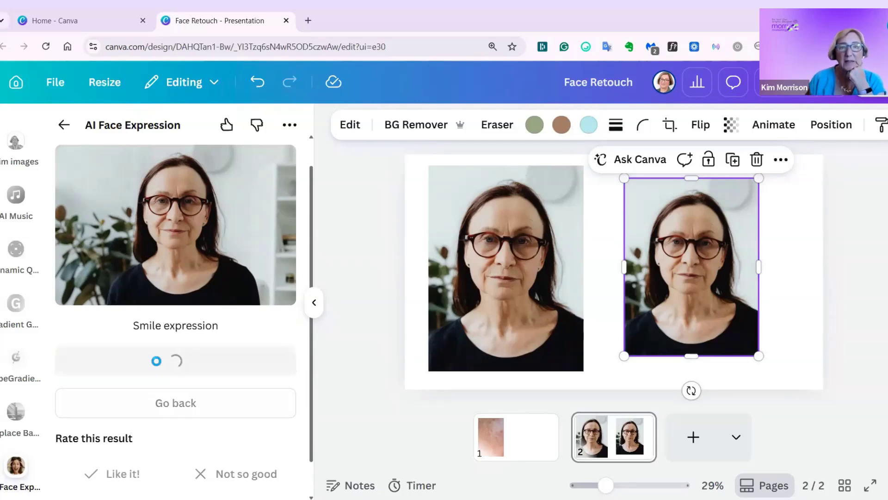
{"action": "left_click_drag", "start_coordinate": [550, 269], "coordinate": [567, 269]}
{"action": "left_click", "coordinate": [505, 301]}
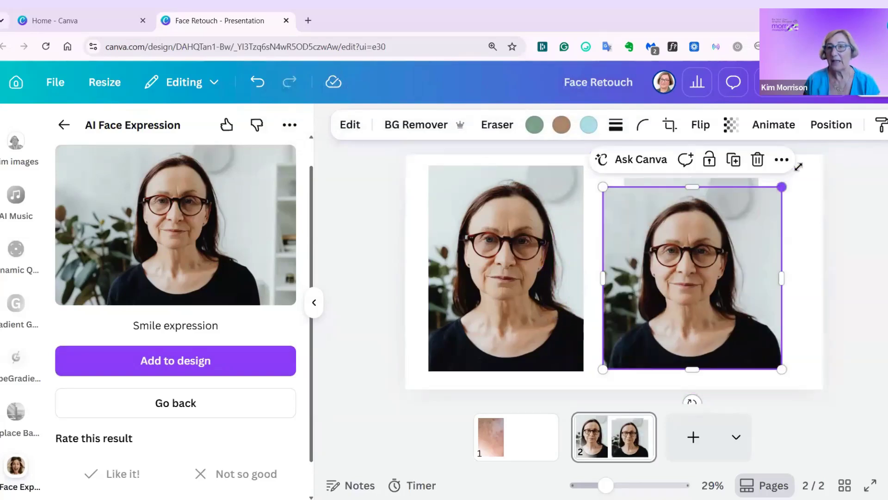
{"action": "left_click_drag", "start_coordinate": [798, 167], "coordinate": [799, 168]}
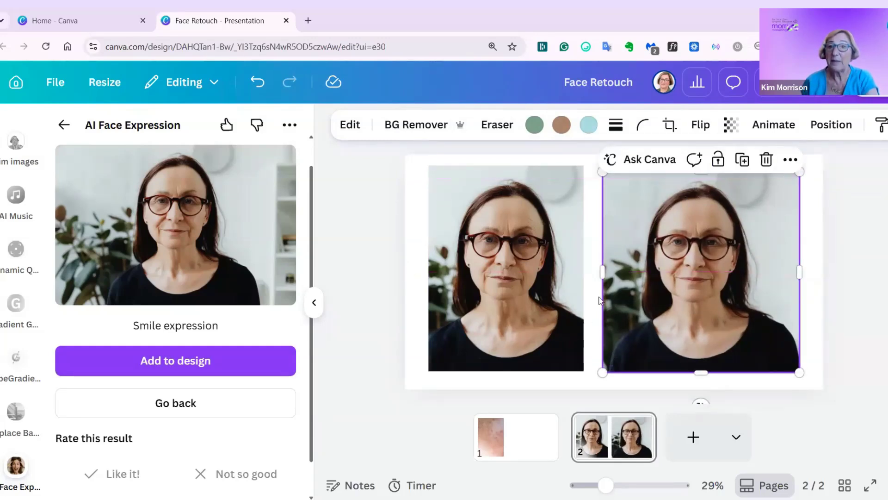